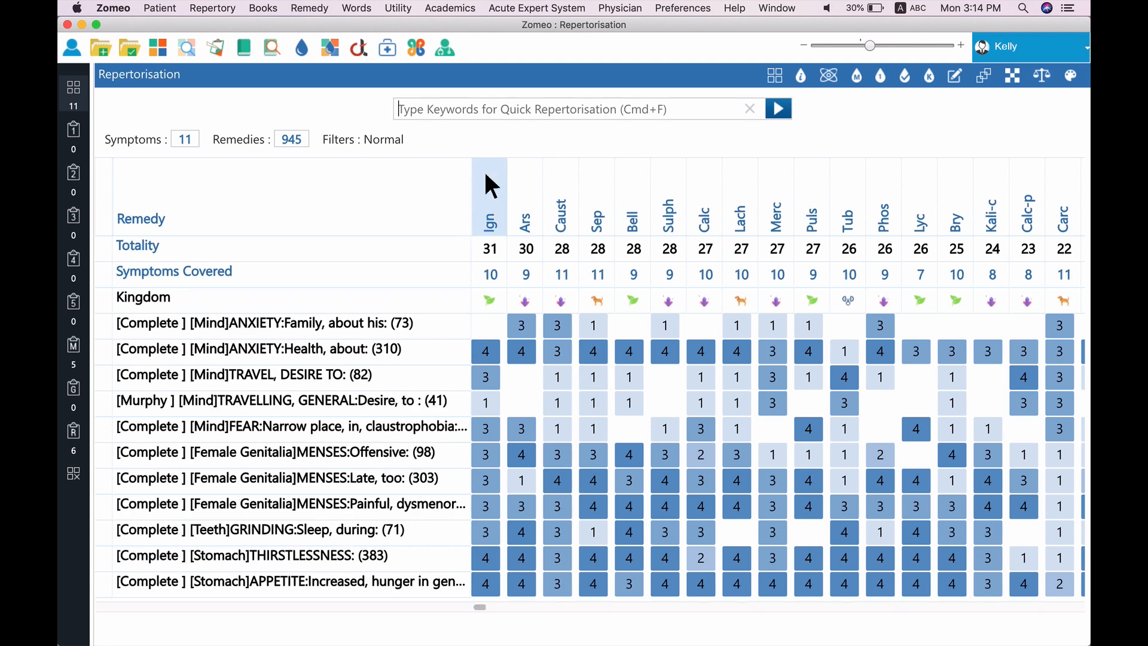
{"action": "right_click", "coordinate": [486, 176]}
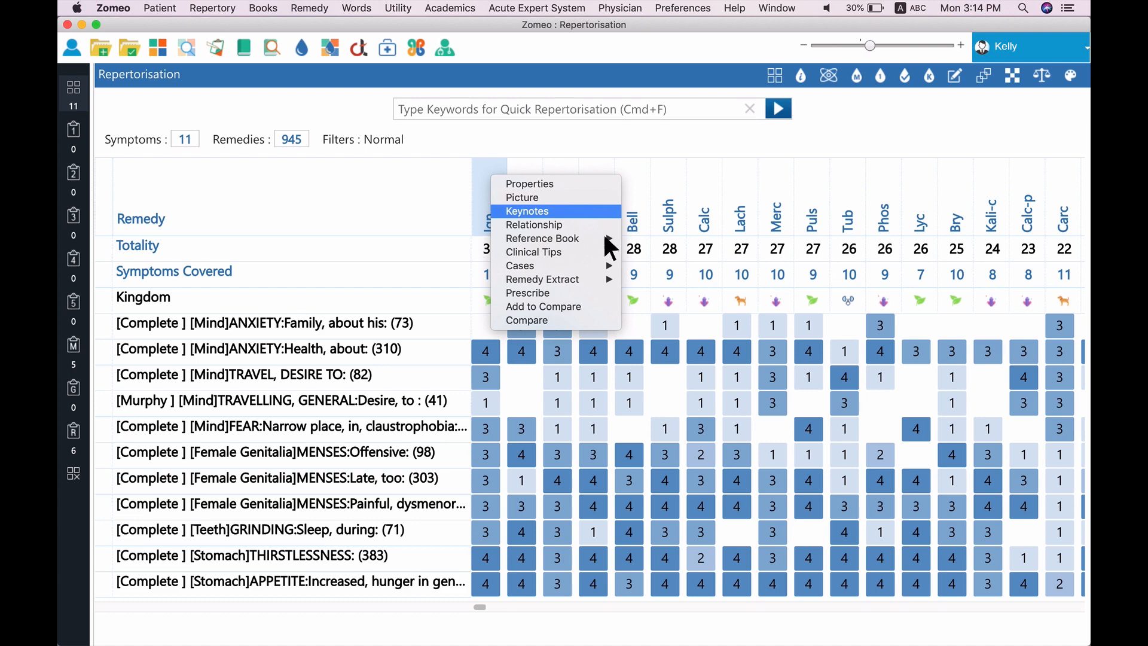
{"action": "mouse_move", "coordinate": [604, 241]}
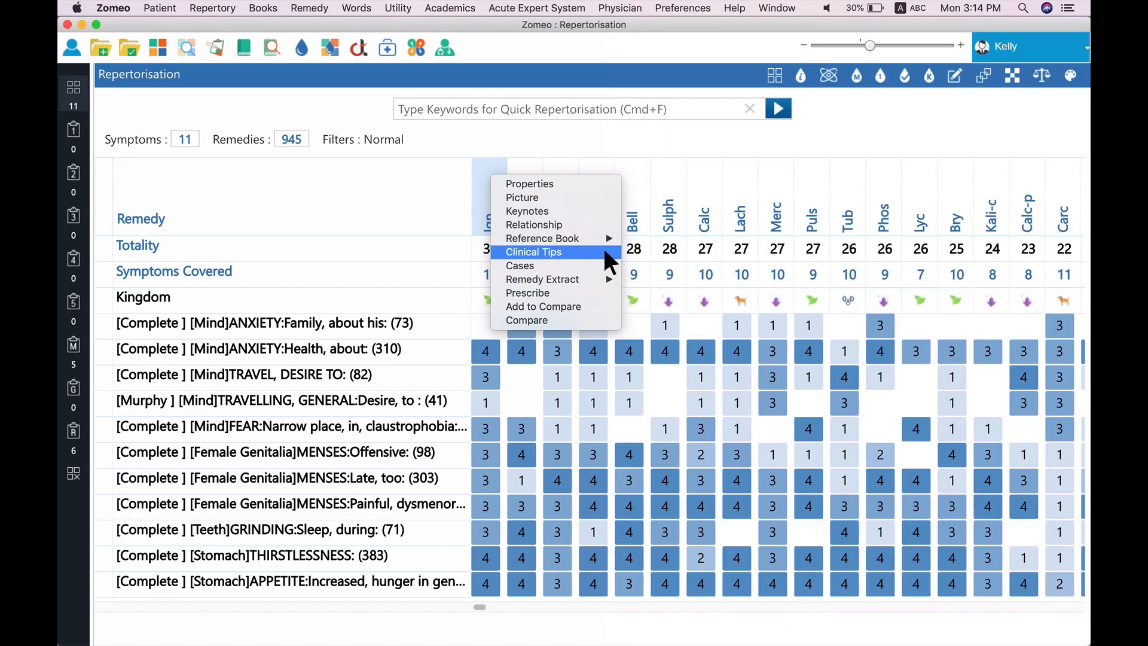
{"action": "mouse_move", "coordinate": [606, 268]}
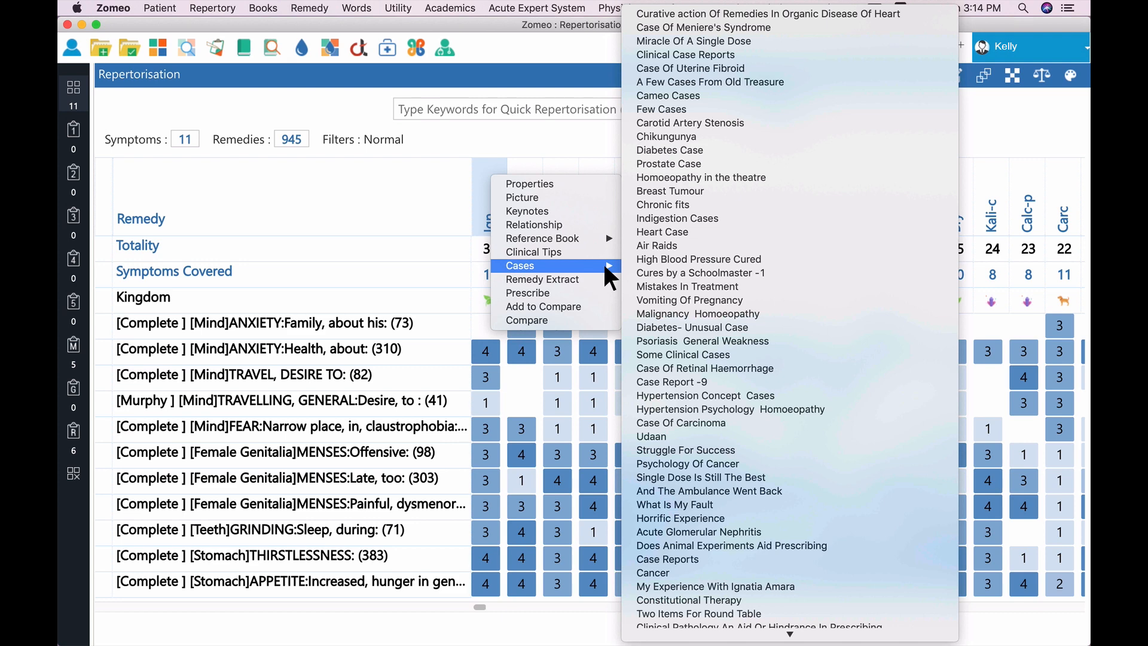
{"action": "left_click", "coordinate": [524, 192]}
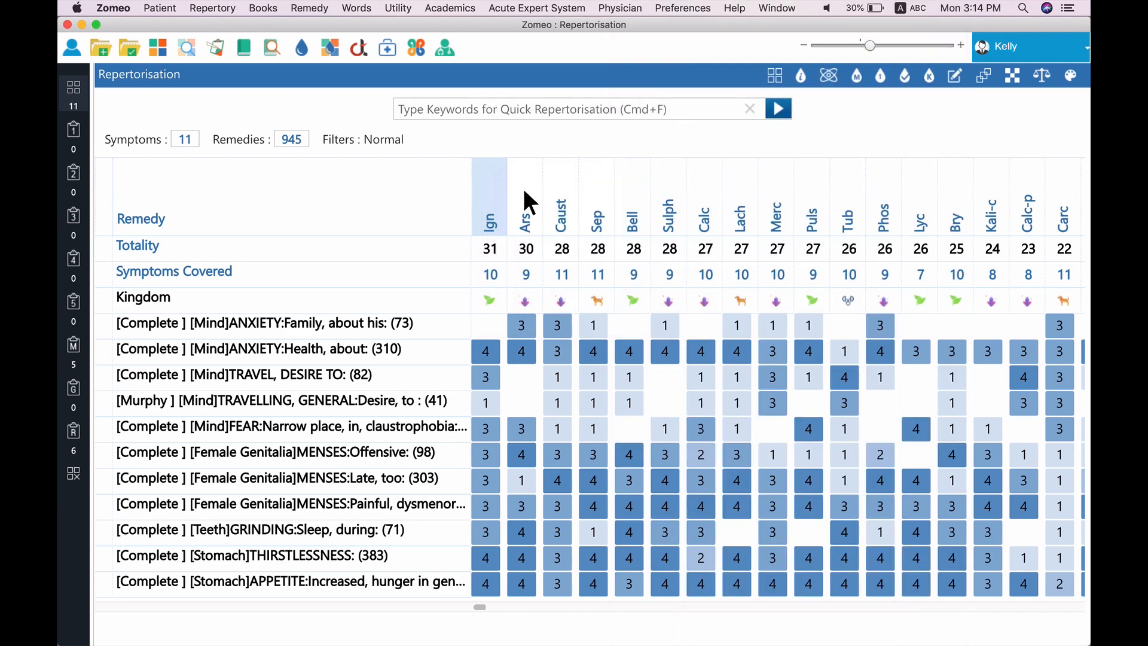
Step: View the keynotes of the Ign remedy and close them
{"action": "right_click", "coordinate": [502, 177]}
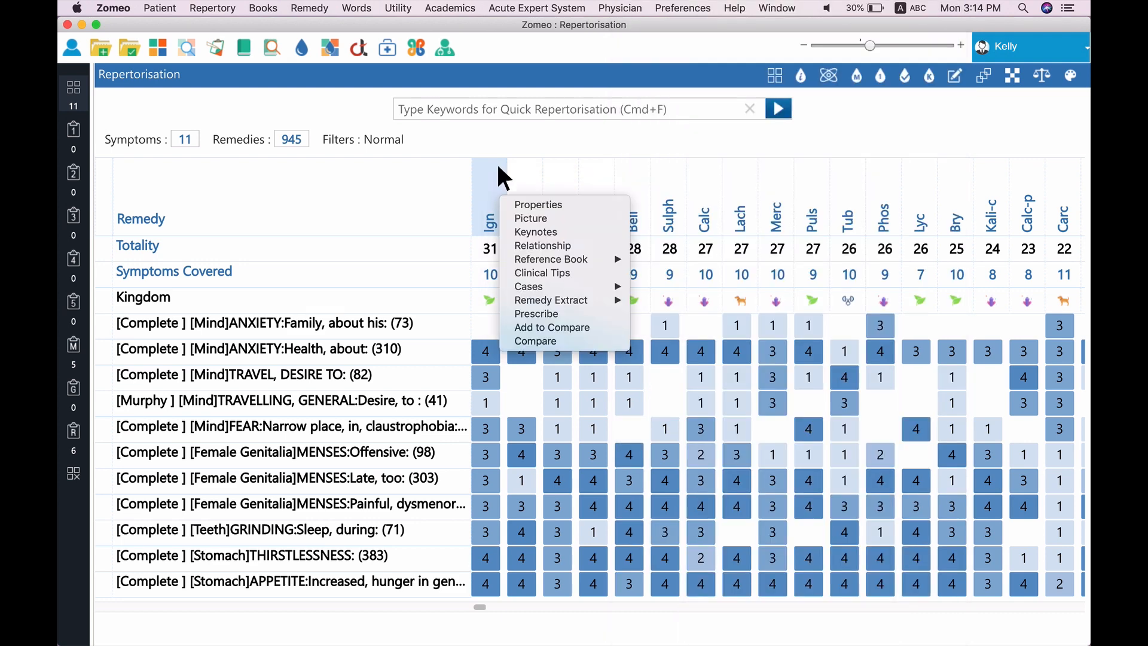
{"action": "left_click", "coordinate": [609, 231]}
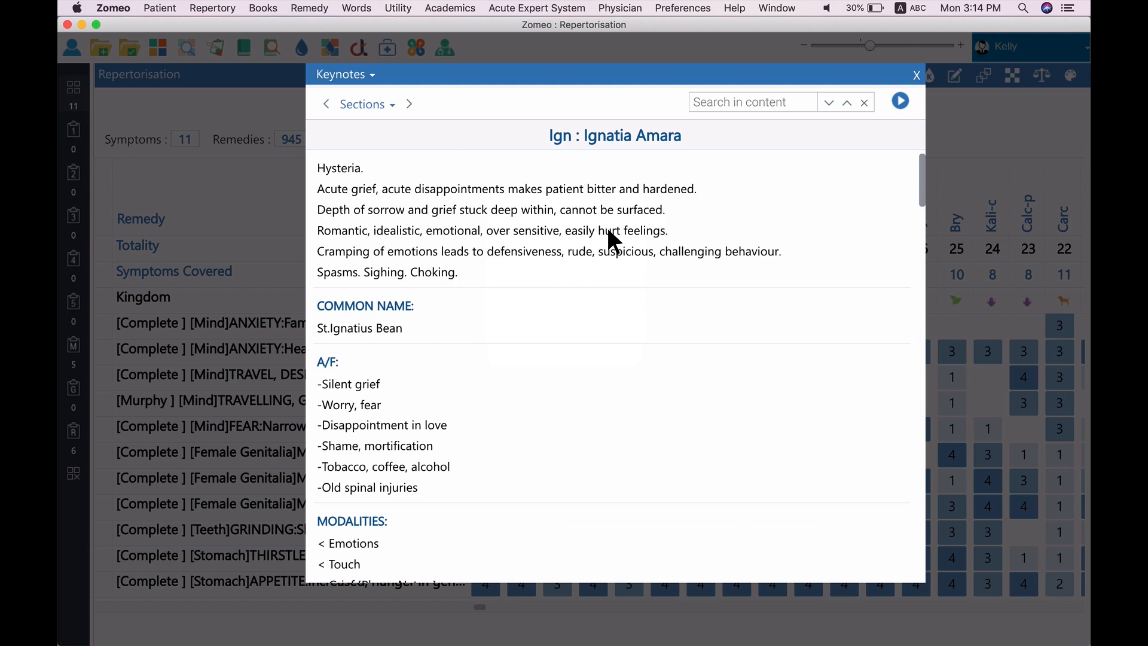
{"action": "left_click", "coordinate": [916, 75]}
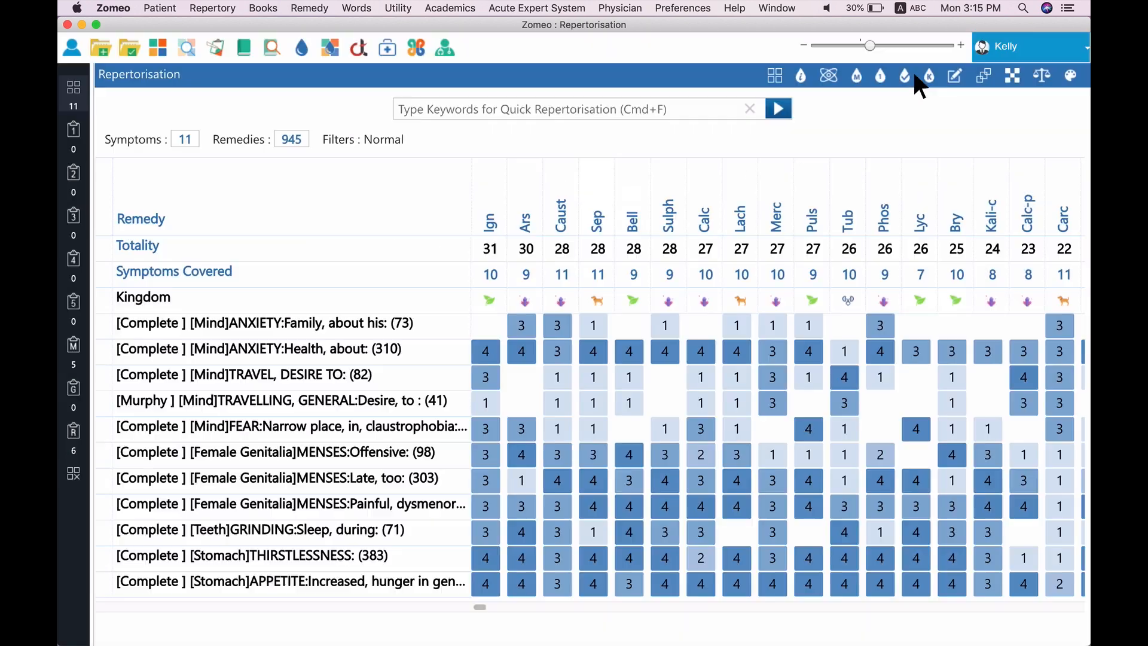
Step: View the cross references of the symptom ANXIETY:Family, about his, and close them
{"action": "right_click", "coordinate": [432, 328]}
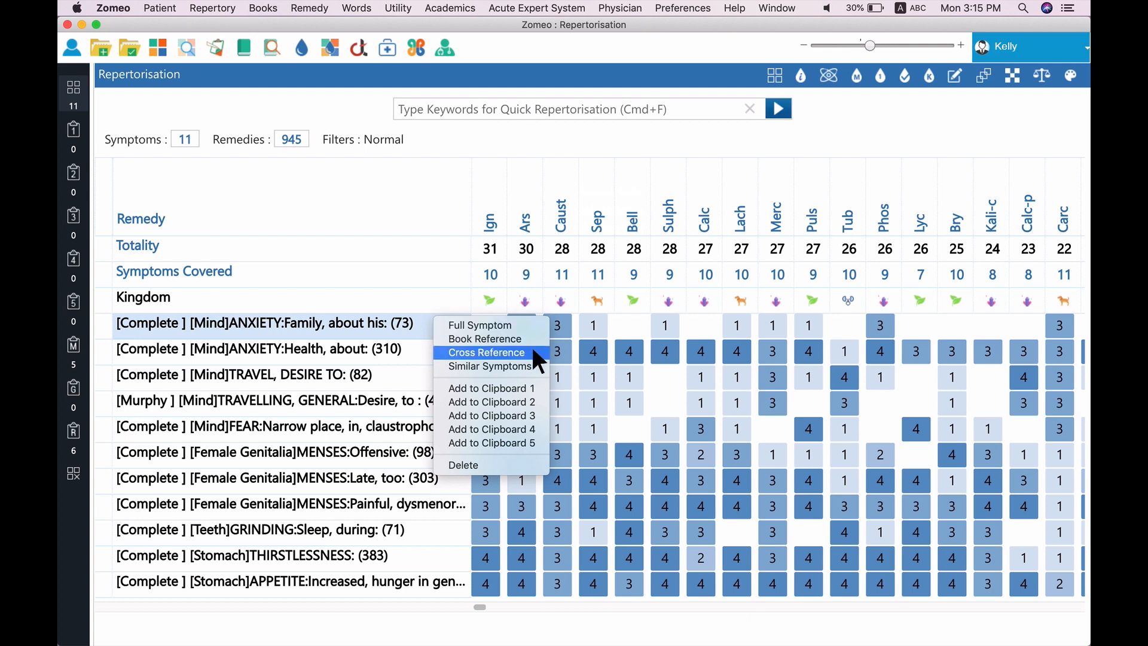
{"action": "left_click", "coordinate": [533, 389]}
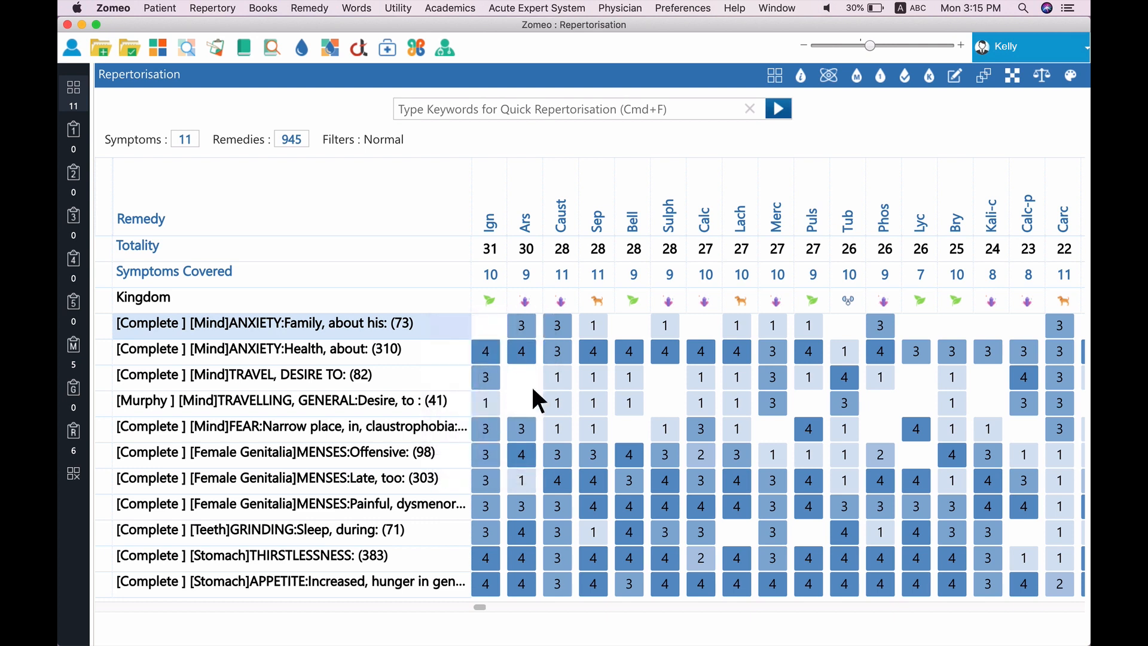
{"action": "right_click", "coordinate": [435, 323]}
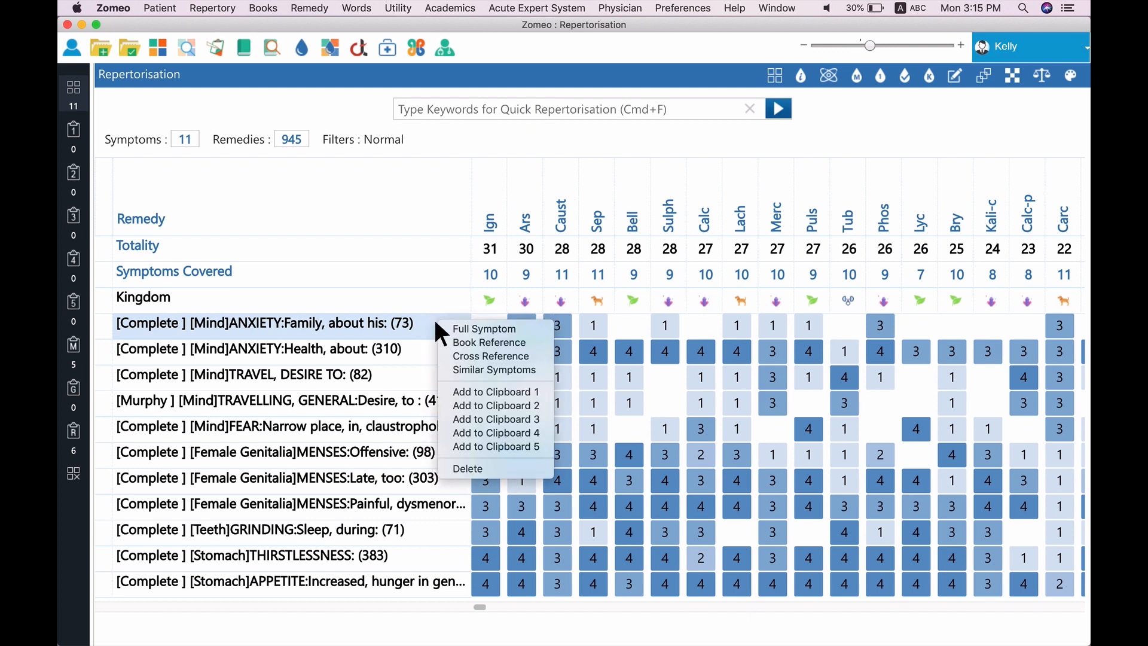
{"action": "left_click", "coordinate": [543, 356]}
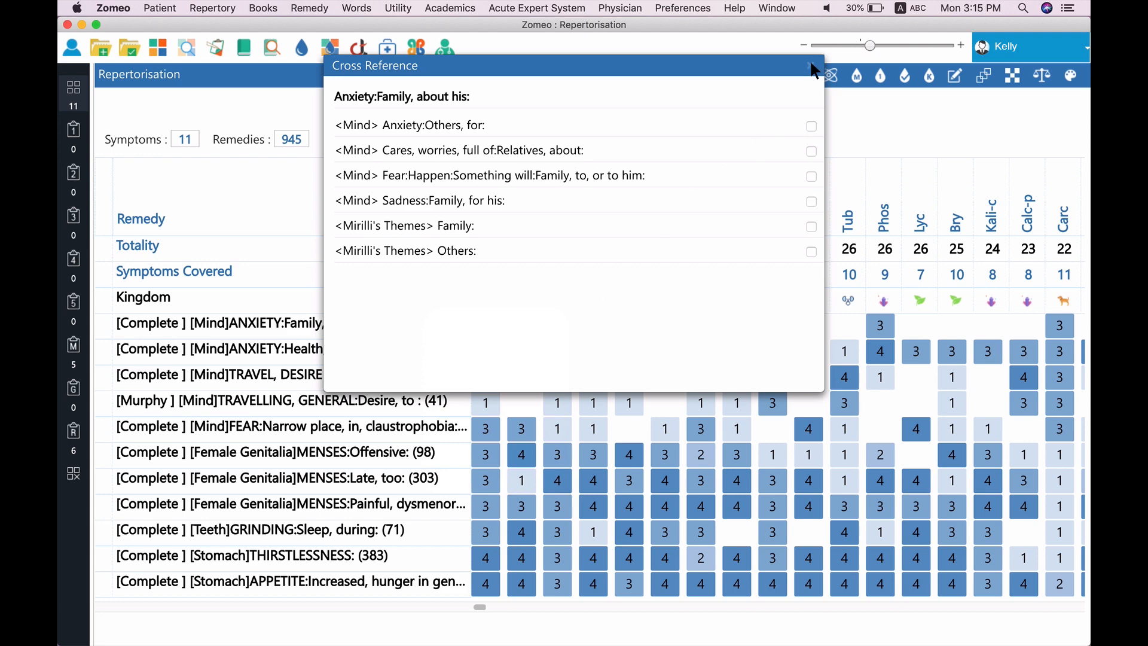
{"action": "left_click", "coordinate": [810, 66]}
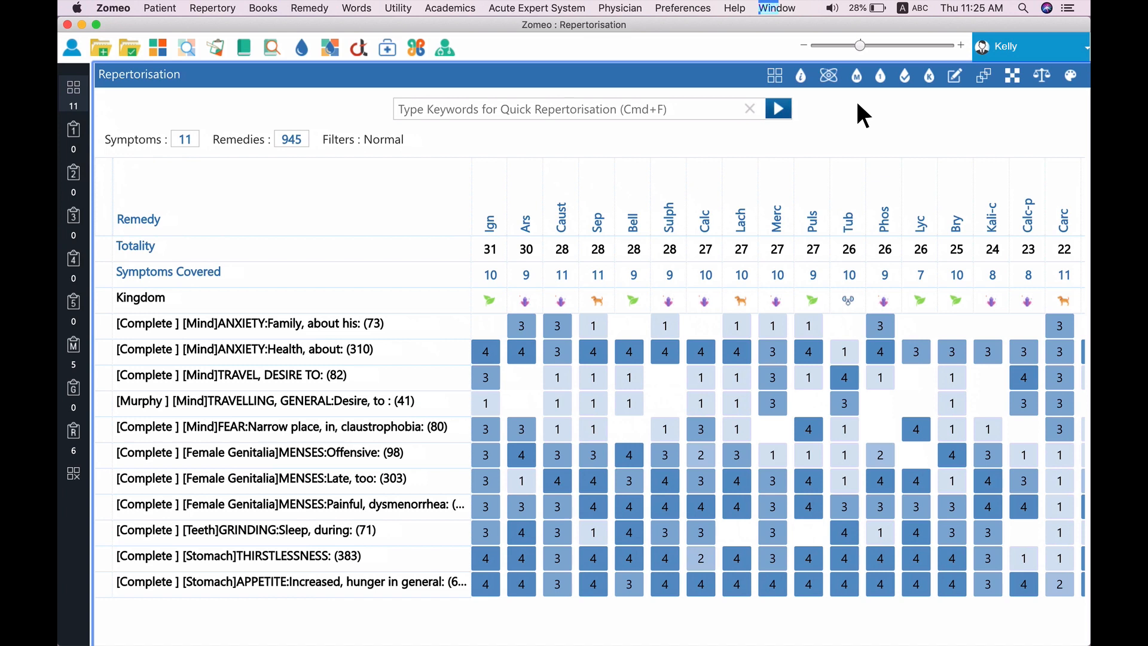
Step: Filter the remedies by property, using thirst Thirstless and appetite Increased
{"action": "left_click", "coordinate": [807, 73]}
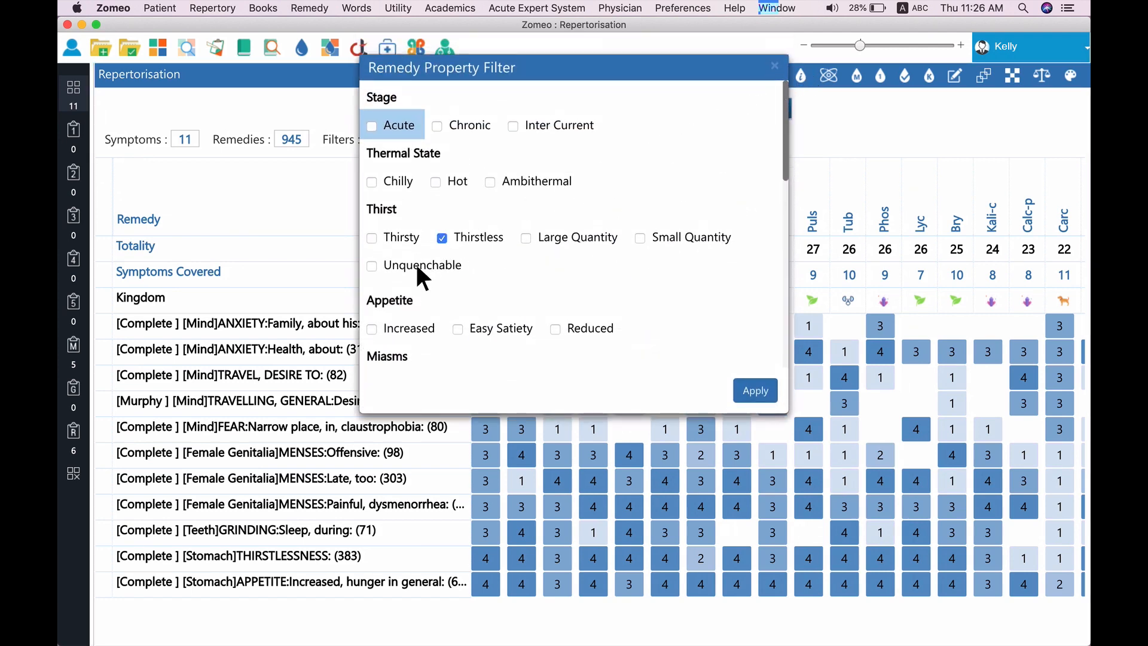
{"action": "left_click", "coordinate": [371, 328]}
{"action": "left_click", "coordinate": [770, 389]}
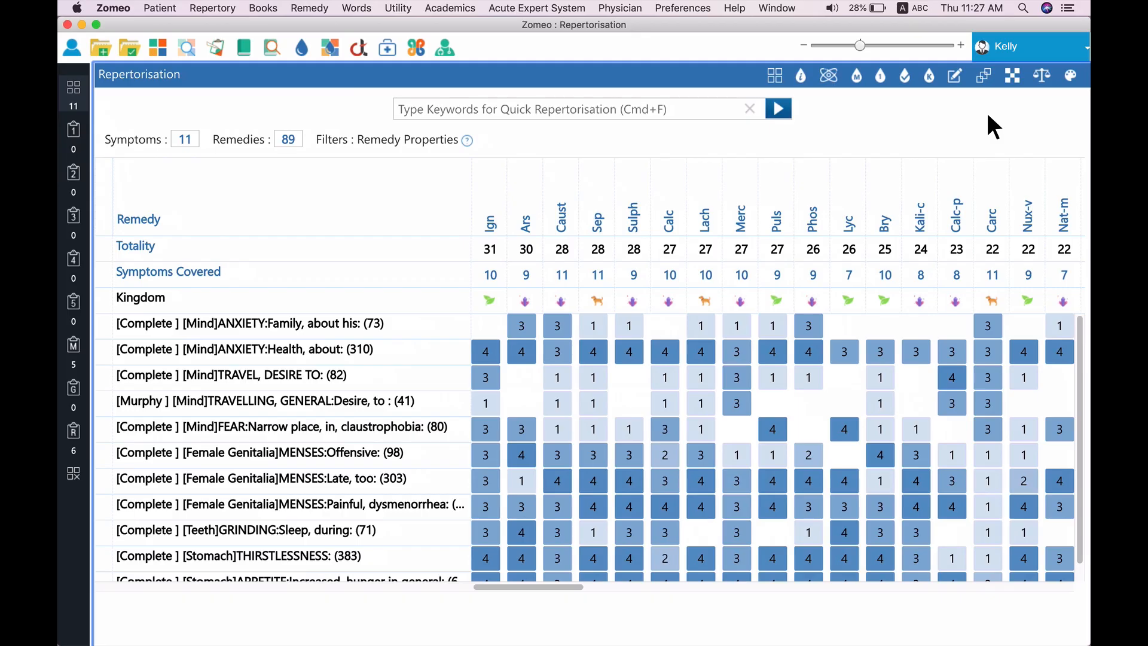
Step: Apply a cross repertorisation on ANXIETY:Family, Murphy TRAVELLING:Desire, FEAR:Narrow place and MENSES:Painful
{"action": "left_click", "coordinate": [1020, 76]}
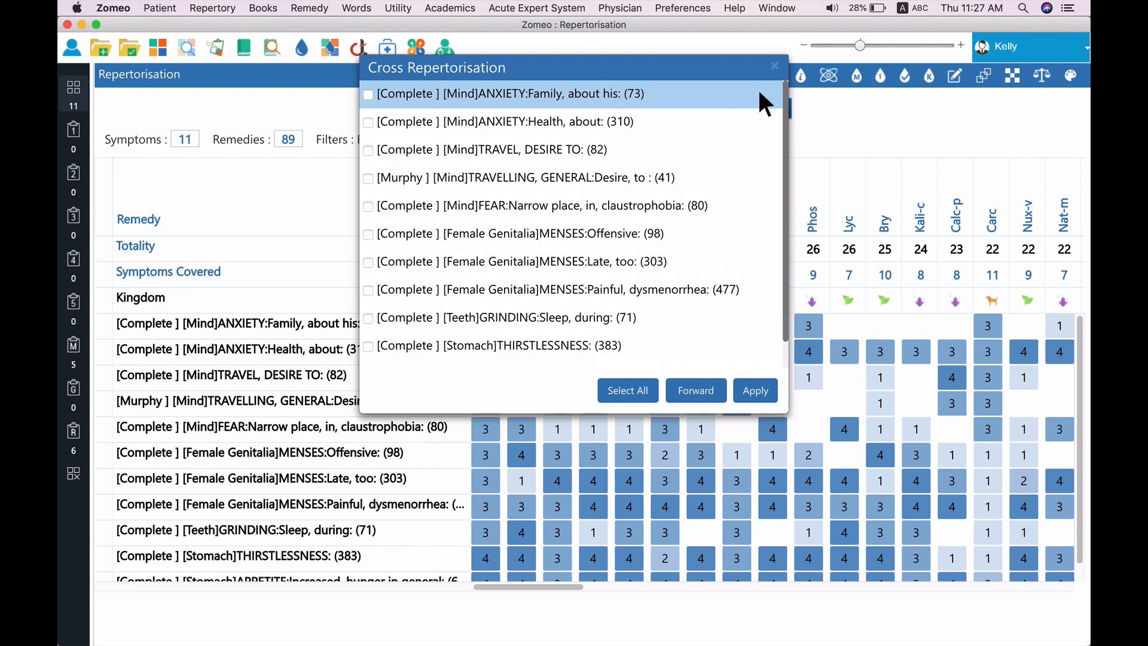
{"action": "left_click", "coordinate": [369, 94]}
{"action": "left_click", "coordinate": [368, 179]}
{"action": "left_click", "coordinate": [368, 207]}
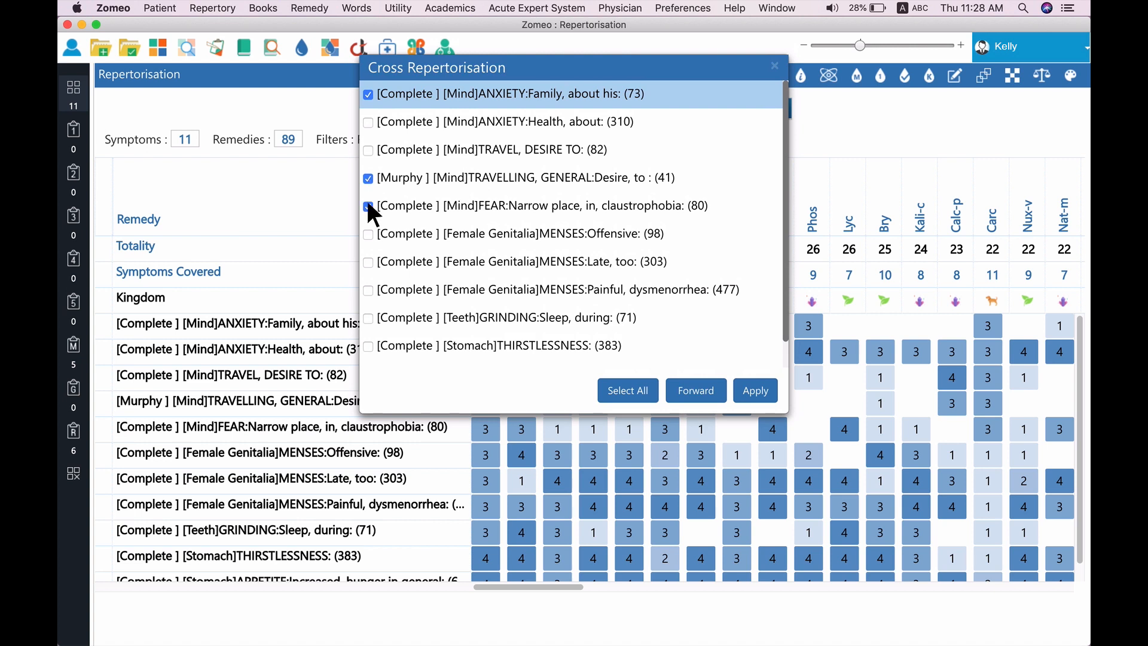
{"action": "left_click", "coordinate": [369, 291]}
{"action": "left_click", "coordinate": [773, 390]}
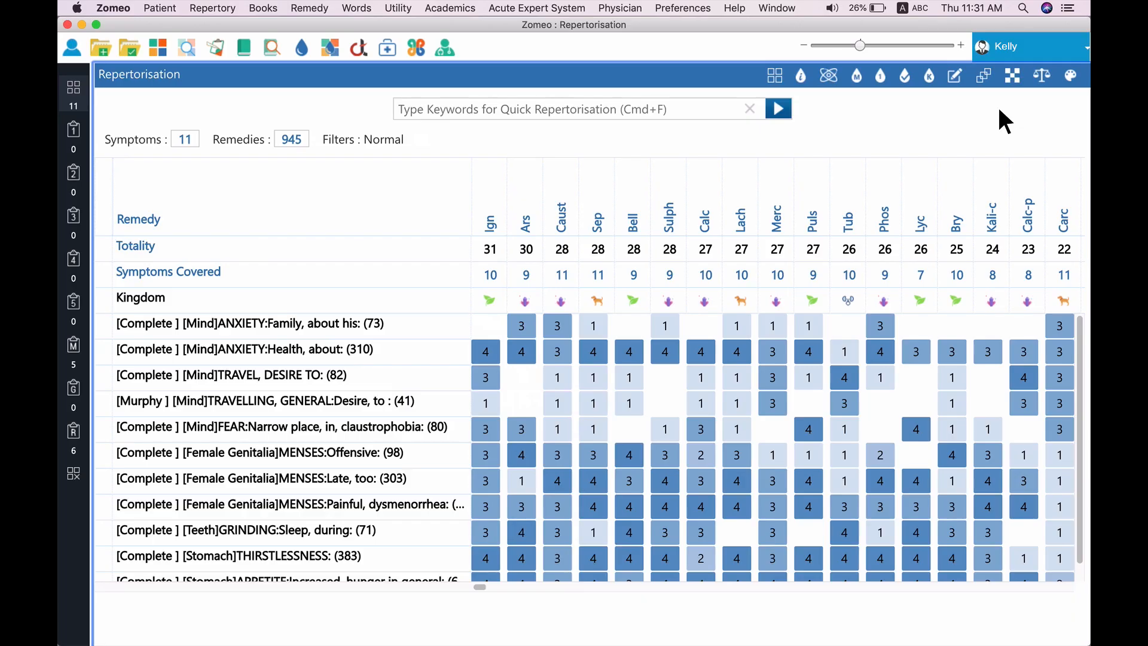
Step: Apply a weightage repertorisation with ANXIETY:Family at 9, Murphy TRAVELLING:Desire at 8 and FEAR:Narrow place at 7
{"action": "left_click", "coordinate": [1053, 73]}
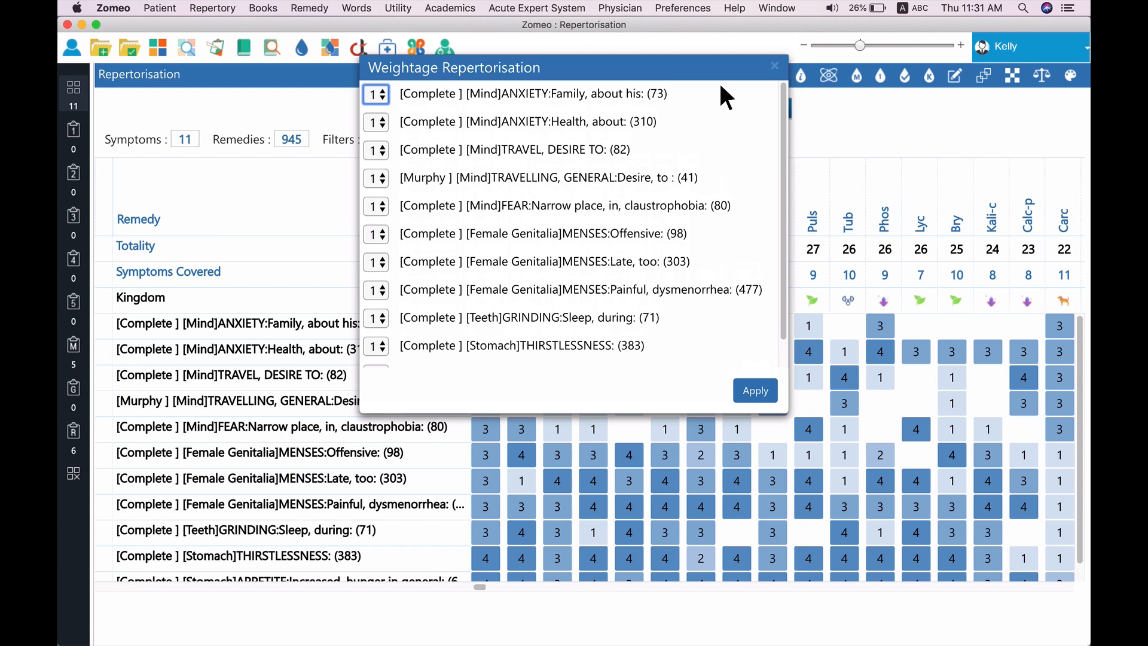
{"action": "left_click", "coordinate": [383, 94]}
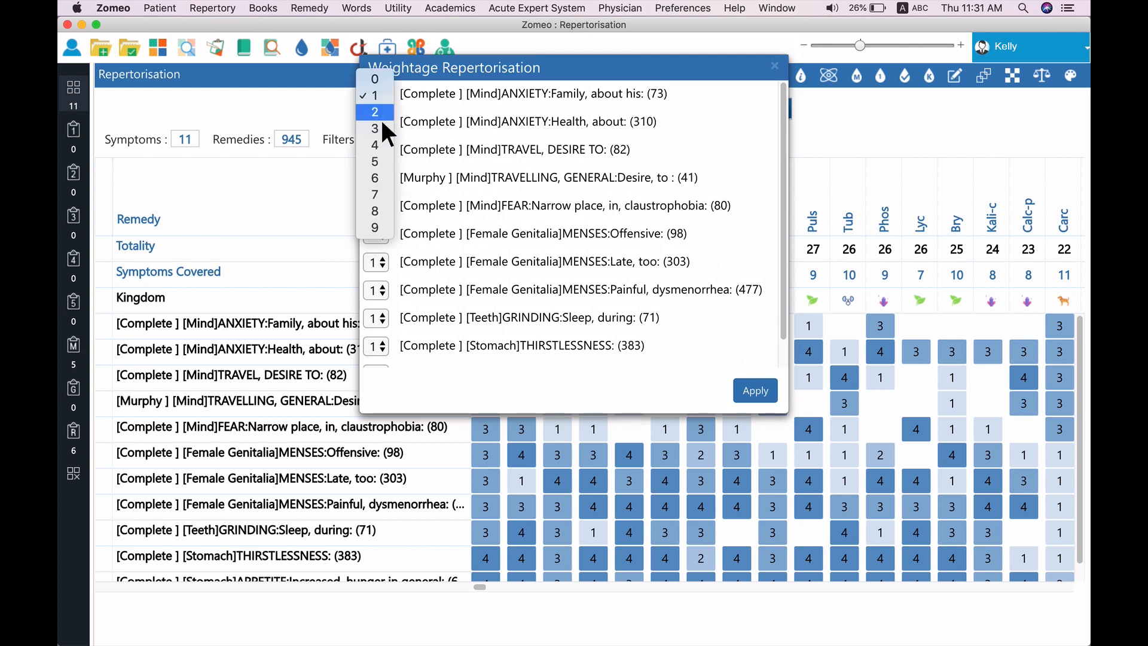
{"action": "left_click", "coordinate": [383, 226]}
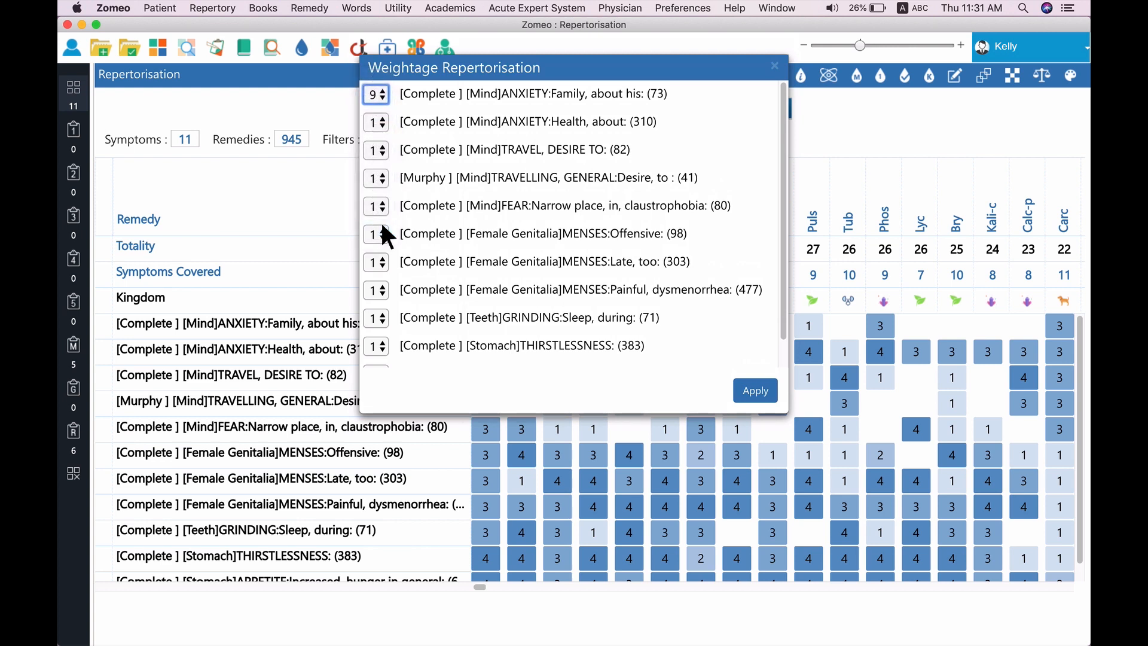
{"action": "left_click", "coordinate": [382, 153]}
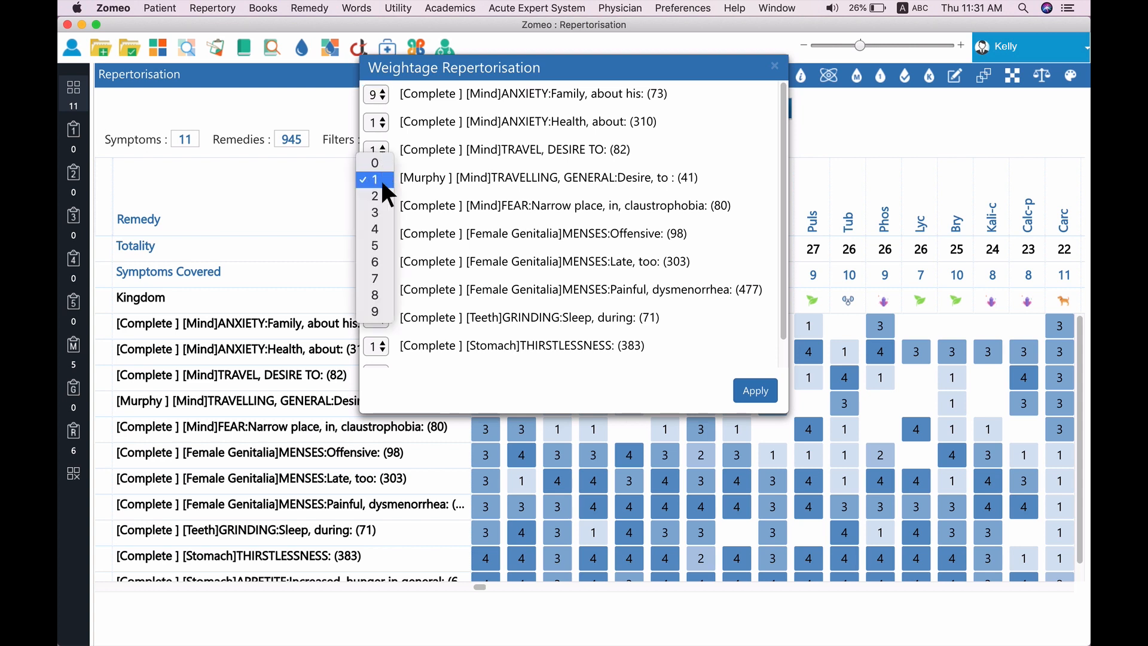
{"action": "left_click", "coordinate": [382, 295]}
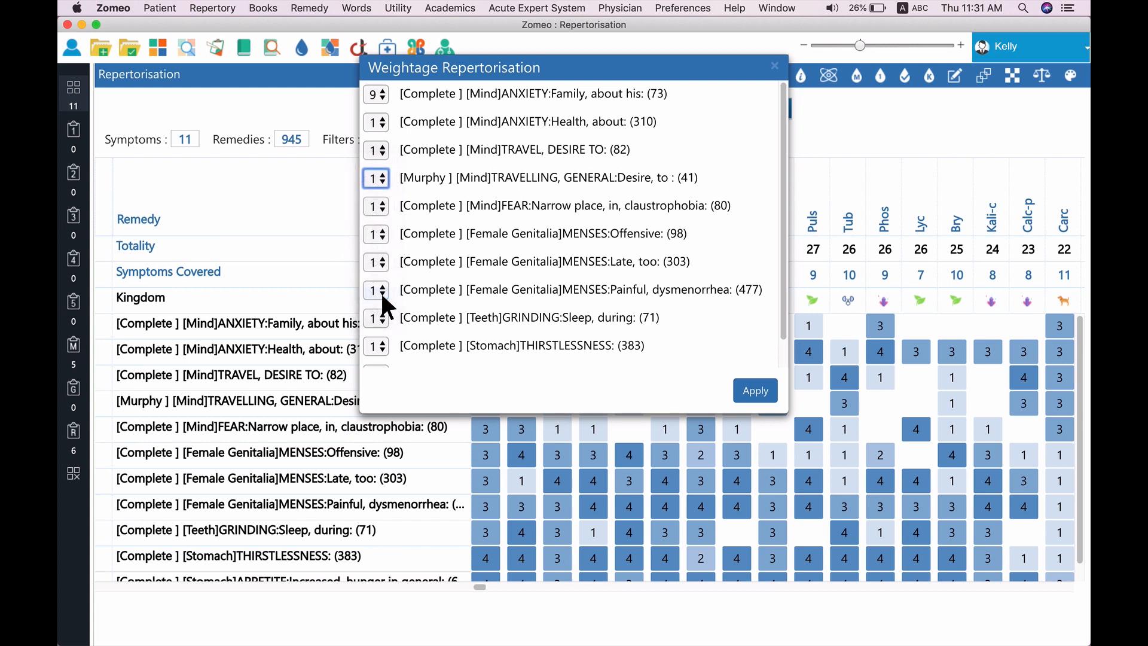
{"action": "left_click", "coordinate": [382, 206]}
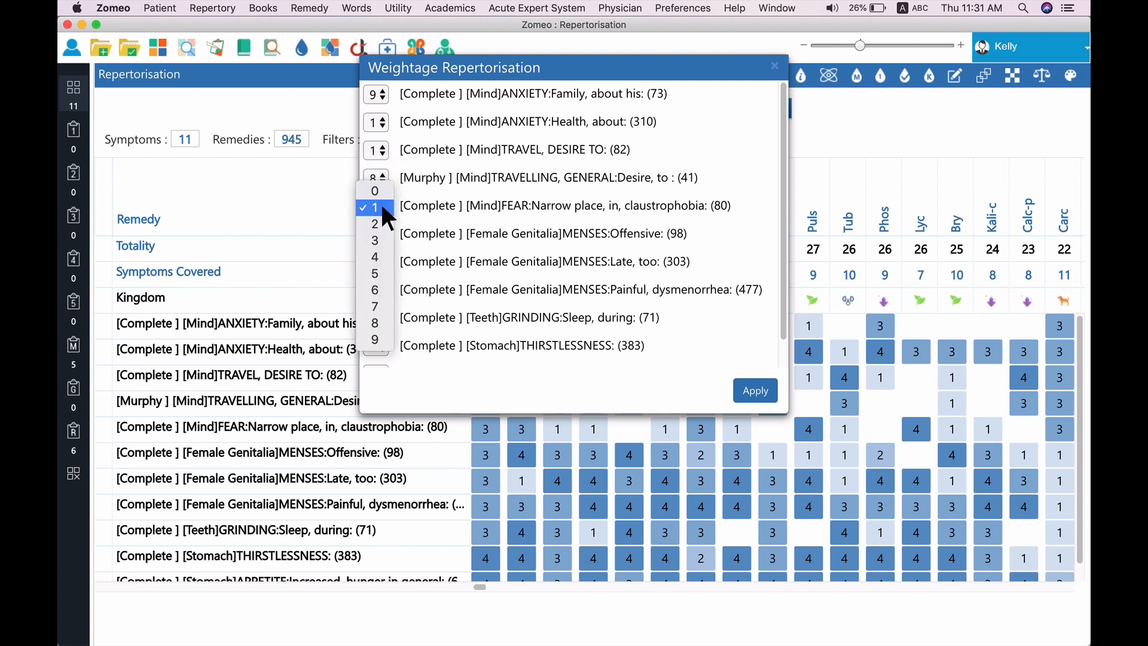
{"action": "left_click", "coordinate": [382, 308]}
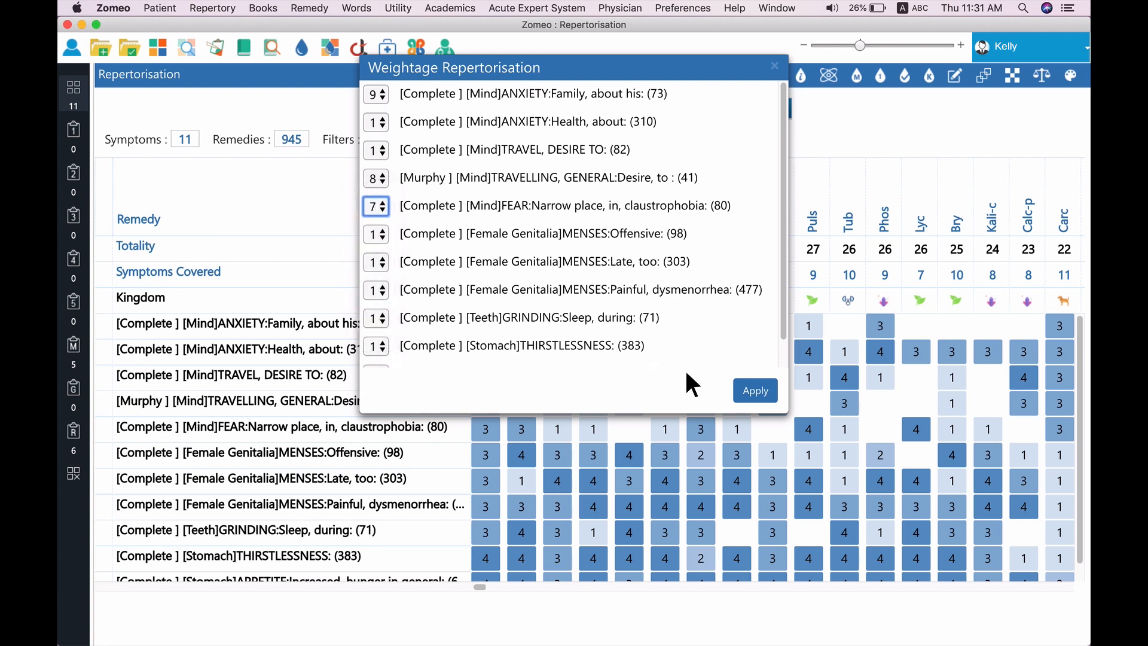
{"action": "left_click", "coordinate": [771, 393]}
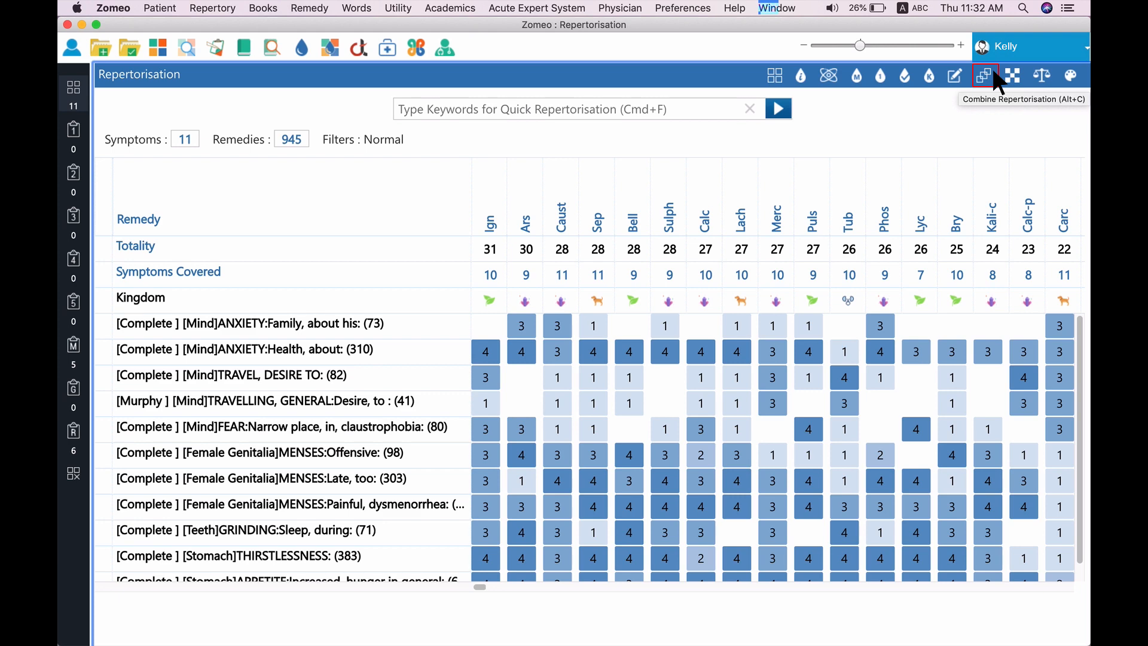
Step: Apply a combine repertorisation of the symptoms TRAVEL, DESIRE TO and GRINDING:Sleep, during
{"action": "left_click", "coordinate": [995, 81]}
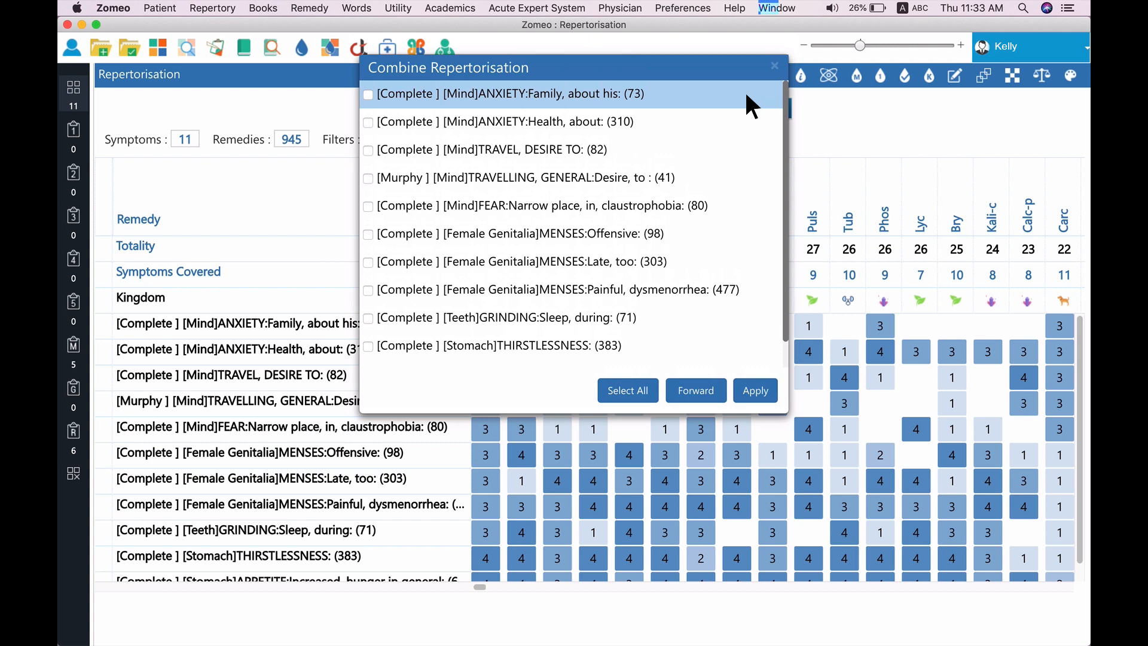
{"action": "left_click", "coordinate": [367, 150]}
{"action": "left_click", "coordinate": [367, 317]}
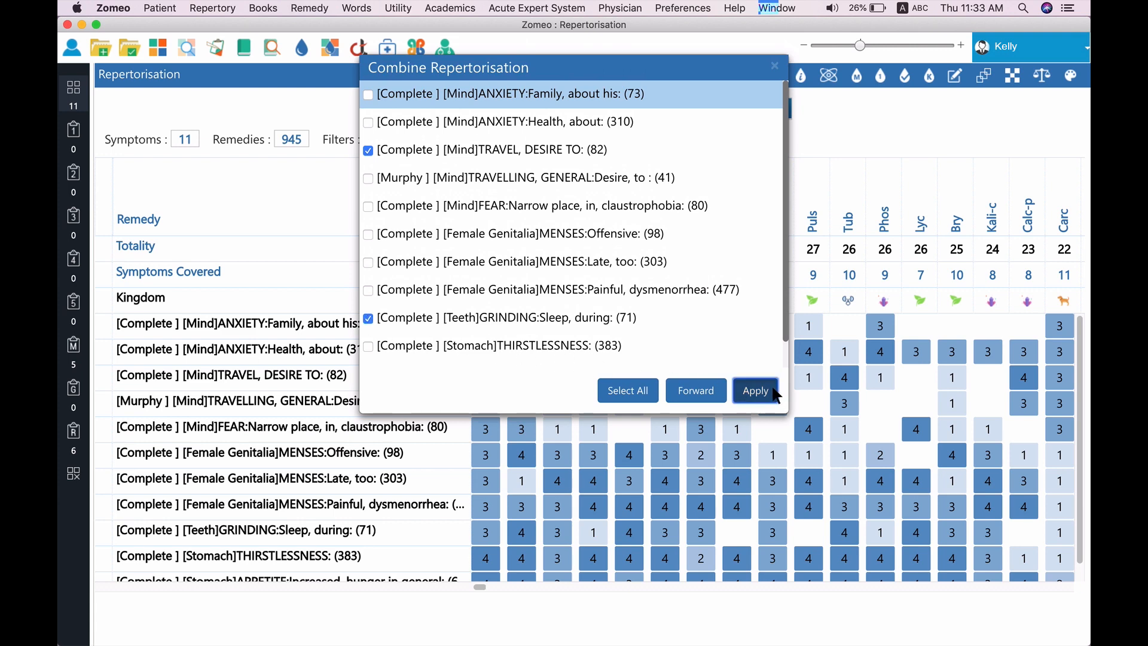
{"action": "left_click", "coordinate": [747, 390]}
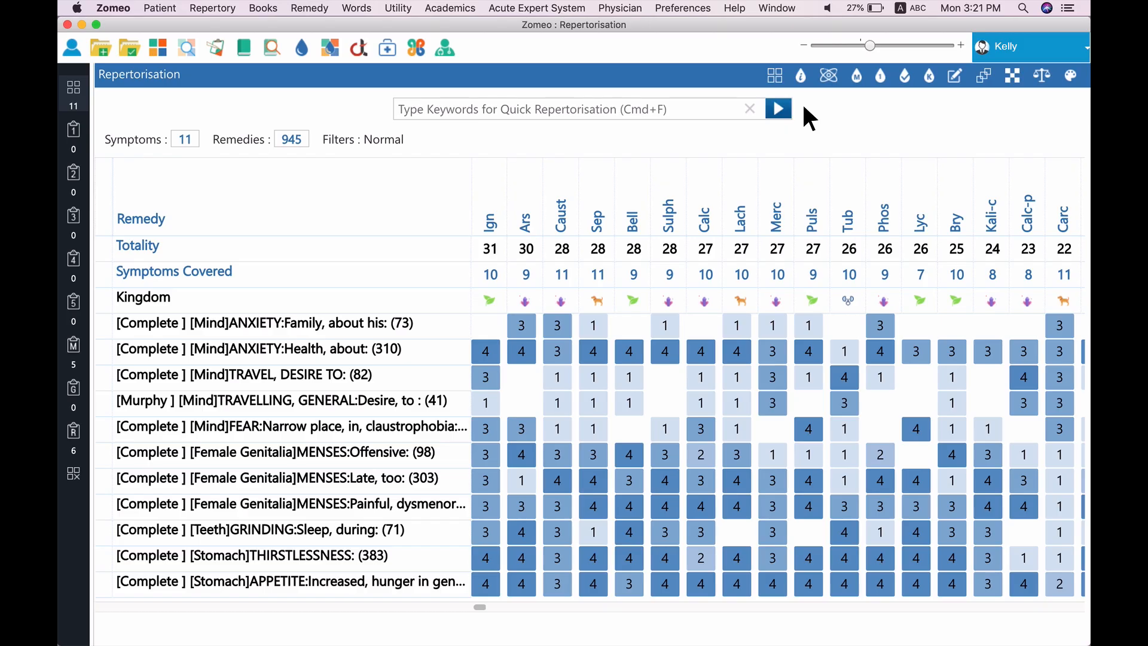
Step: Filter the remedies by the mineral element K (19) in the periodic table
{"action": "left_click", "coordinate": [828, 77]}
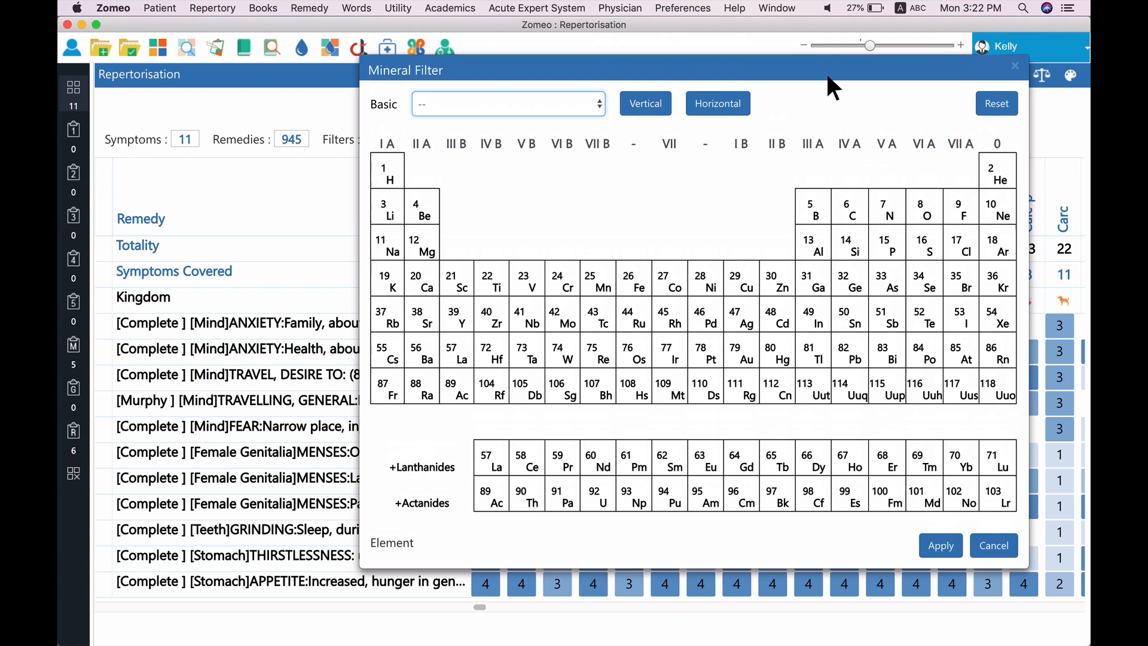
{"action": "left_click", "coordinate": [600, 103]}
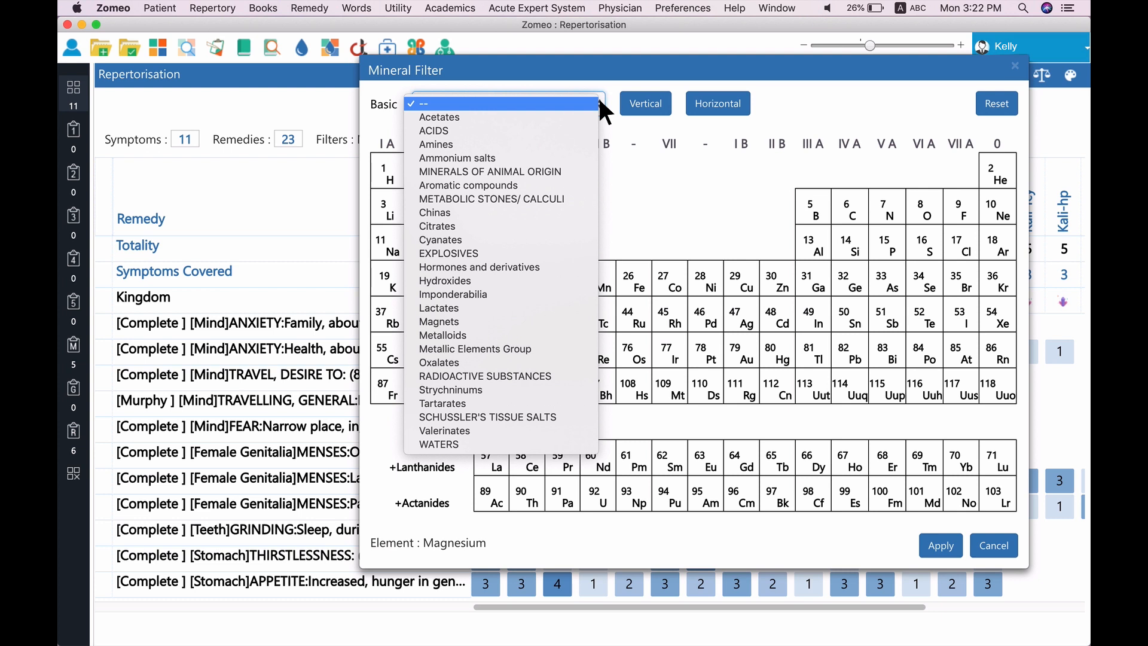
{"action": "left_click", "coordinate": [600, 101]}
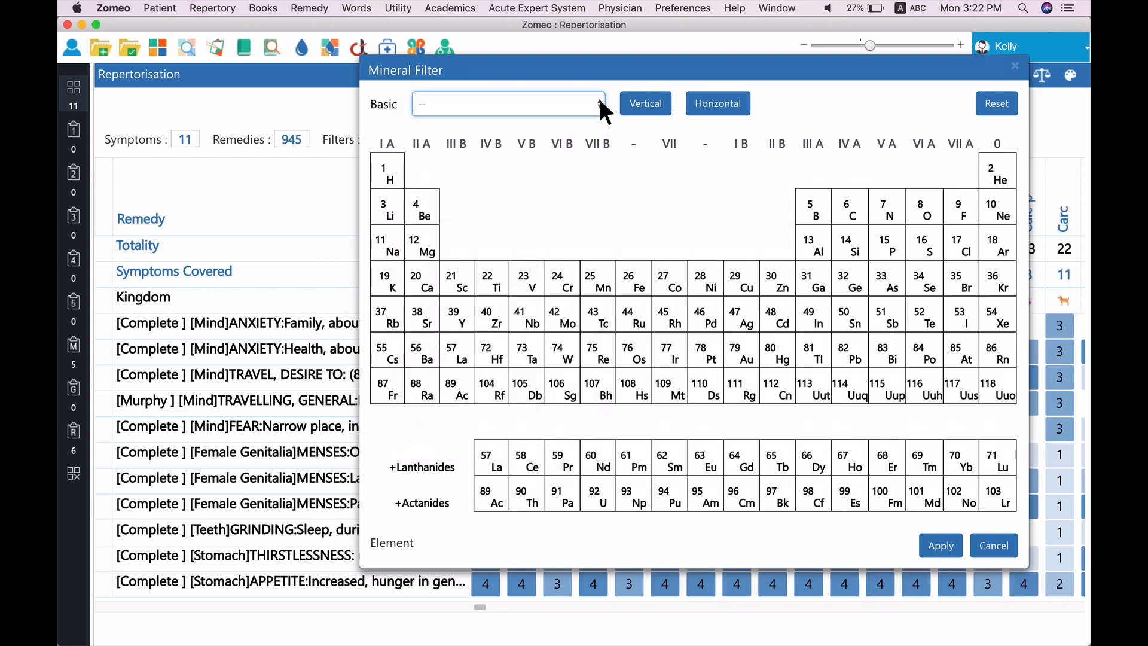
{"action": "left_click", "coordinate": [400, 286]}
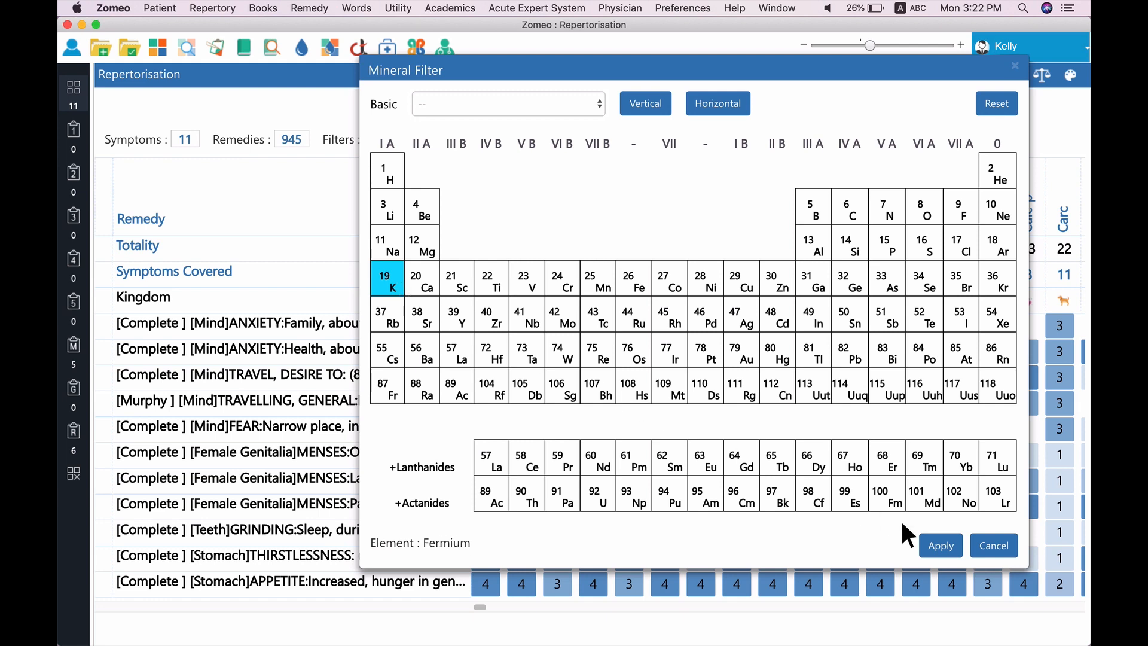
{"action": "left_click", "coordinate": [950, 544]}
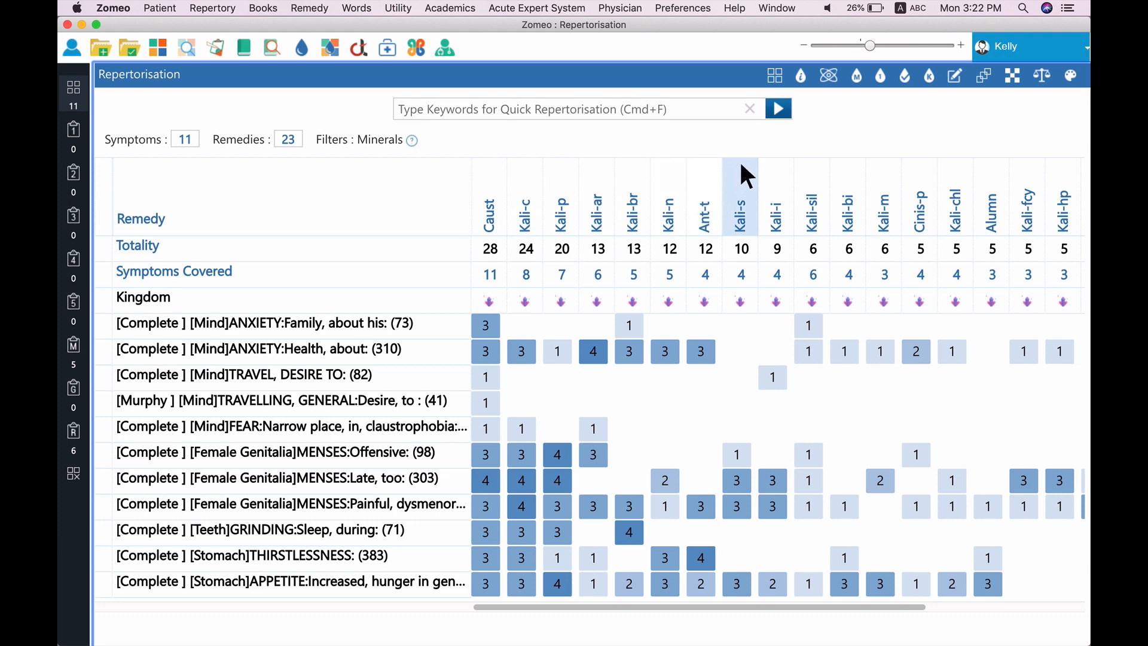
Step: Change the mineral filter to the basic group ACIDS and apply it
{"action": "left_click", "coordinate": [827, 76]}
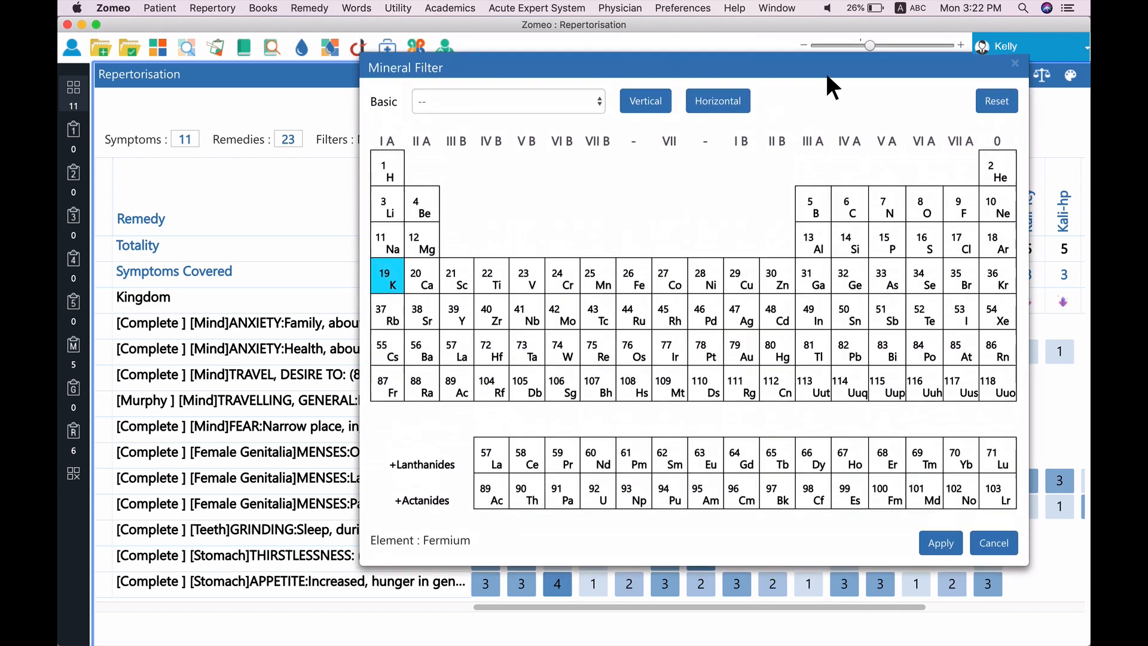
{"action": "left_click", "coordinate": [600, 102]}
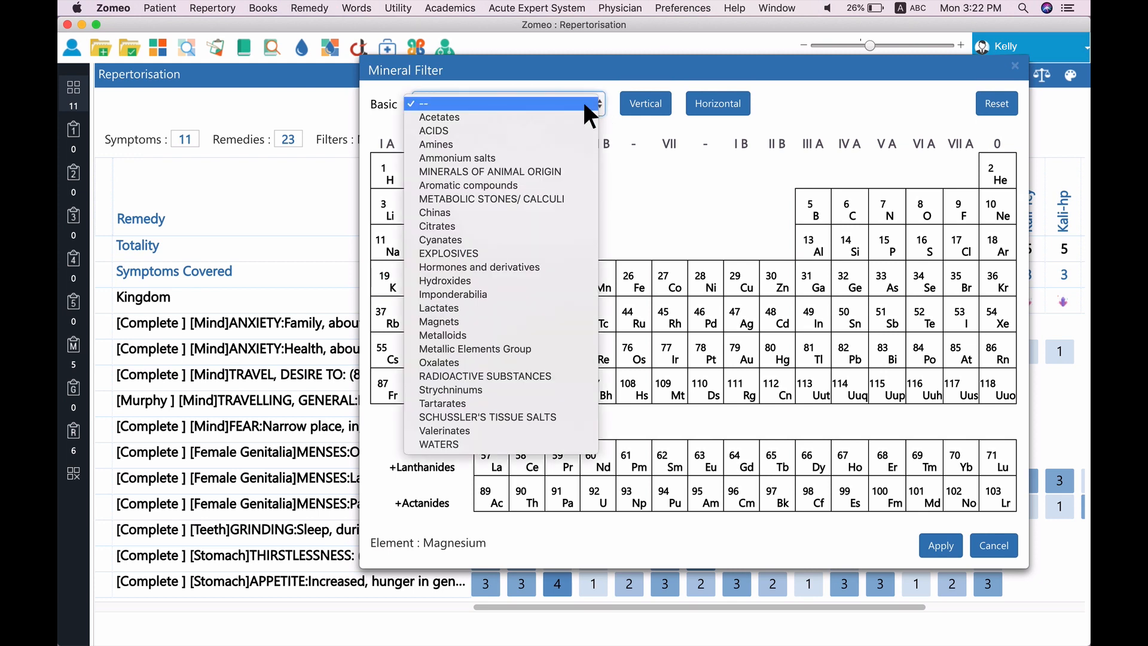
{"action": "left_click", "coordinate": [588, 141]}
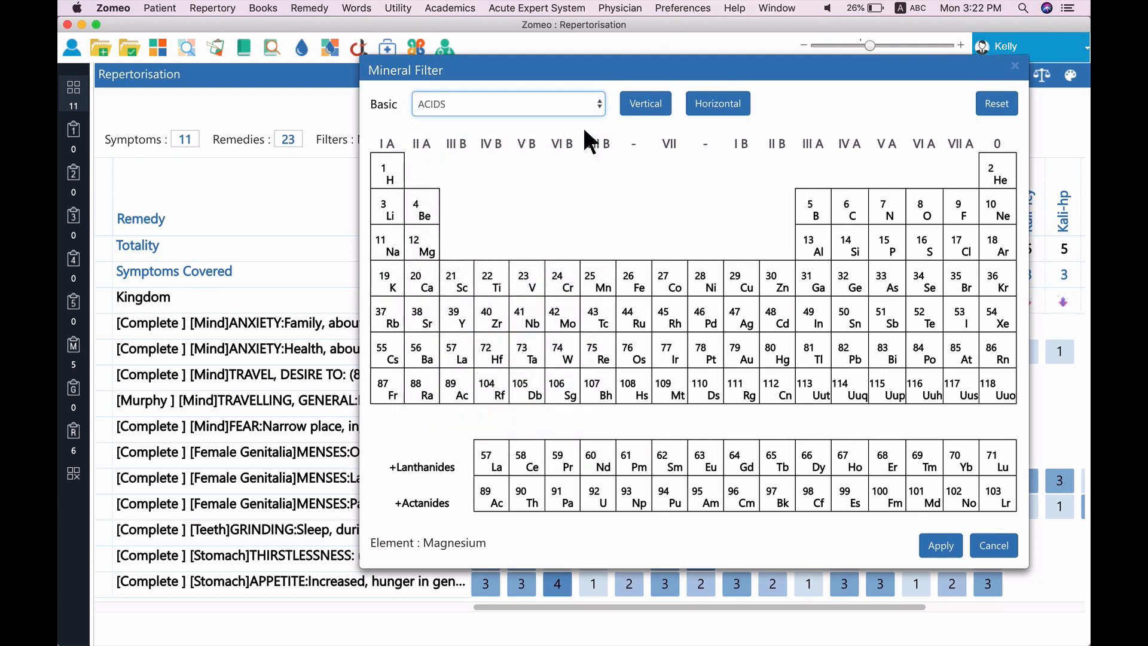
{"action": "left_click", "coordinate": [942, 545]}
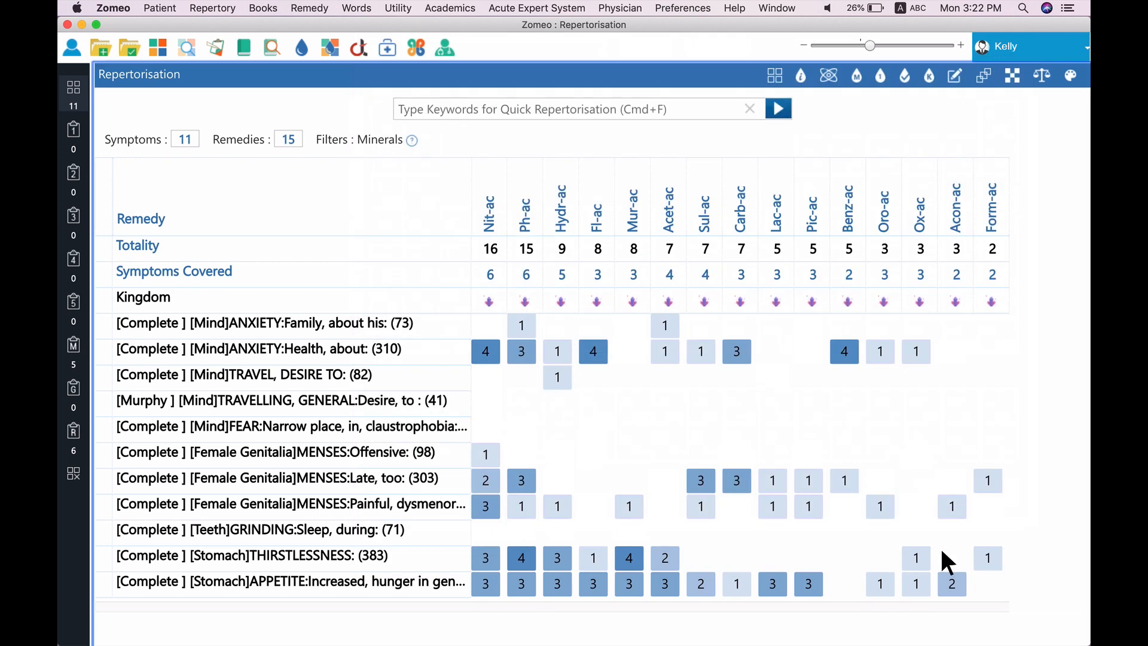